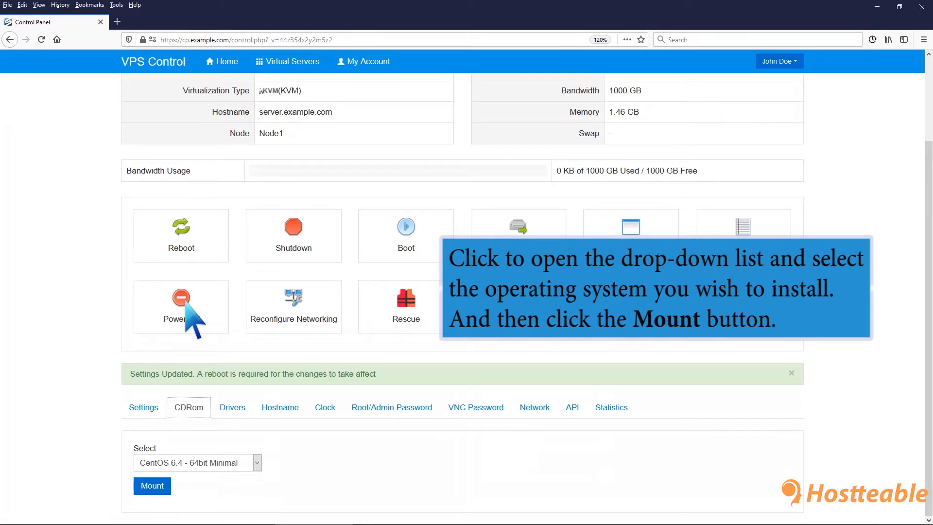
# Select the CentOS 8.3 - 64bit Minimal image in the CDRom list and mount it
pyautogui.click(256, 462)
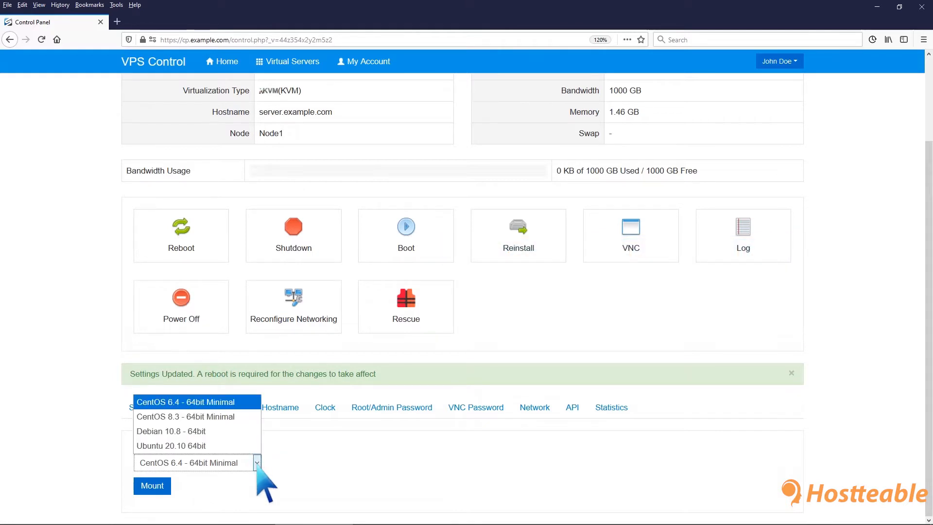
pyautogui.click(229, 417)
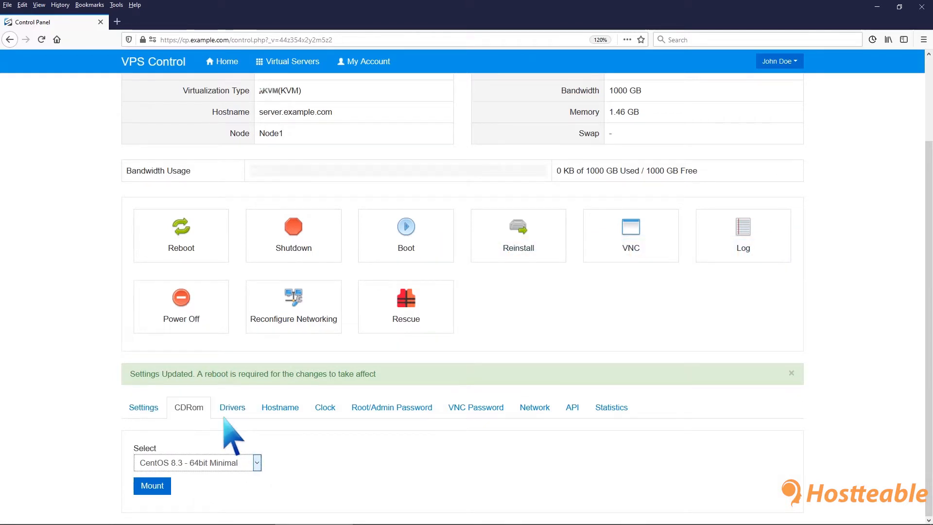
pyautogui.click(152, 486)
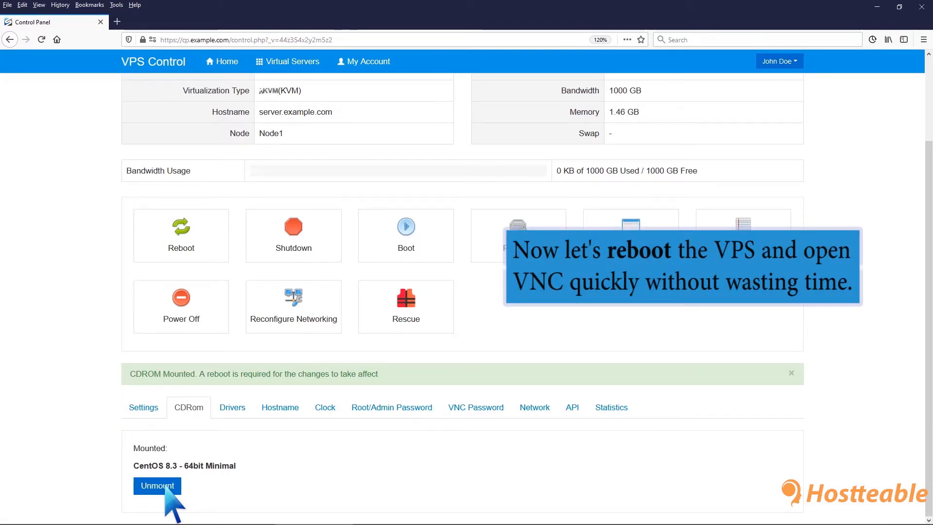
# Reboot the virtual server and confirm the reboot
pyautogui.click(183, 247)
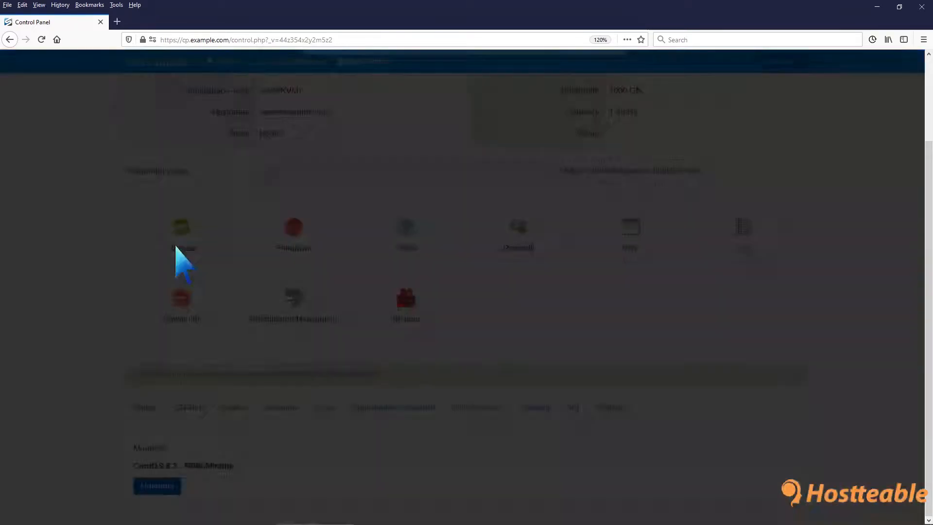
pyautogui.click(604, 179)
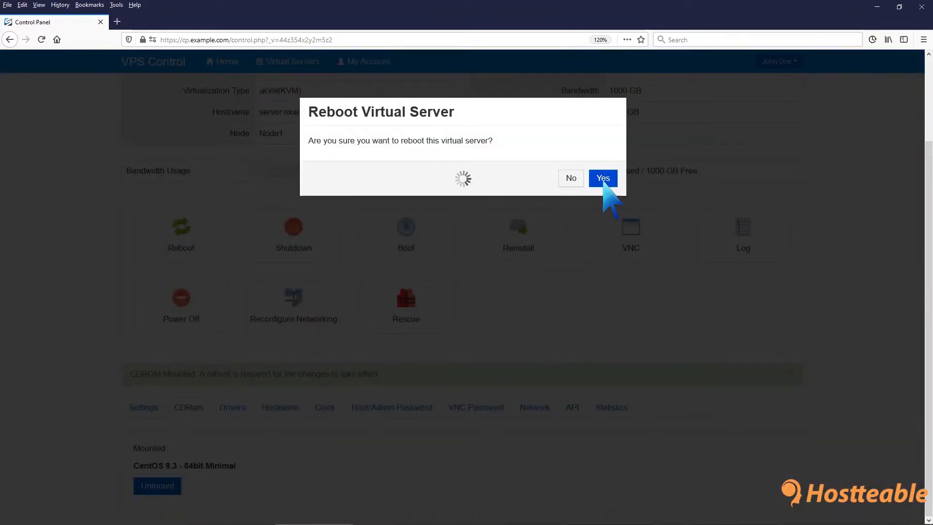
pyautogui.click(606, 176)
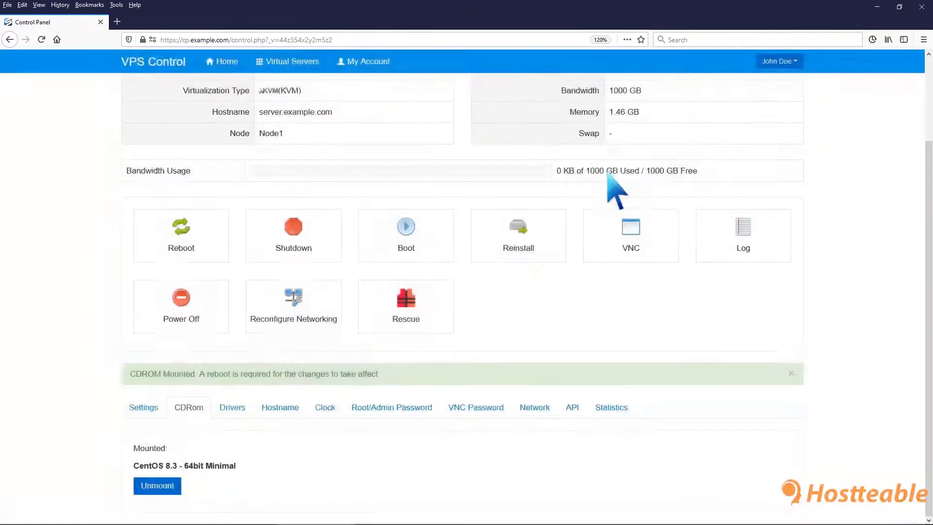
# Open the VNC viewer, launch the HTML5 VNC Client SSL console and maximize its window
pyautogui.click(631, 230)
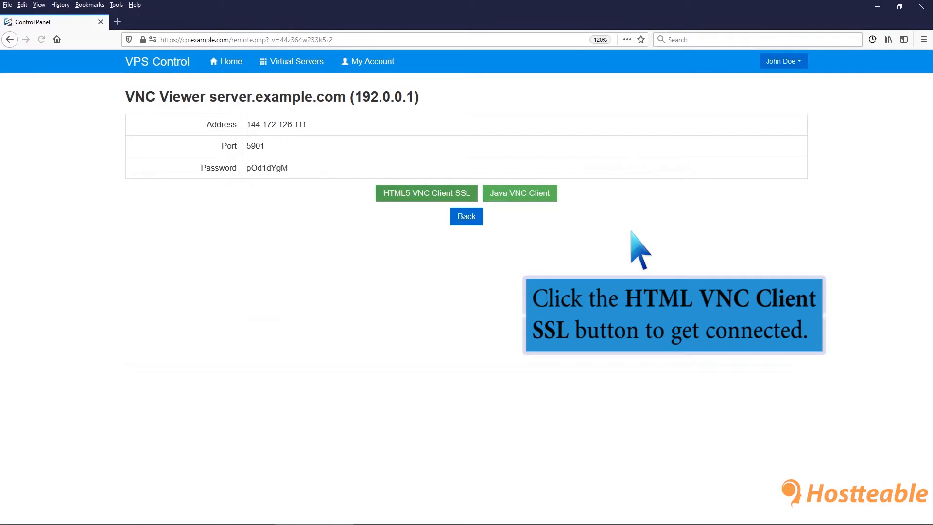
pyautogui.click(465, 193)
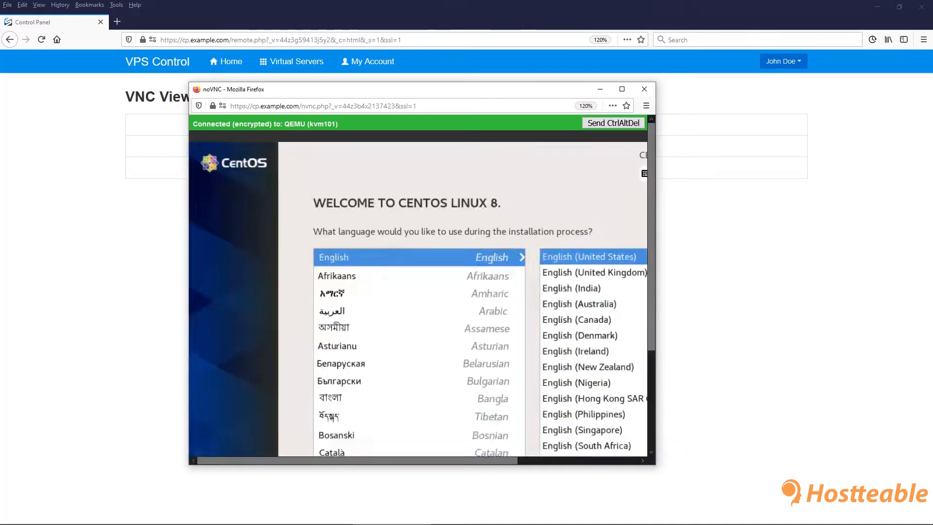
pyautogui.click(622, 89)
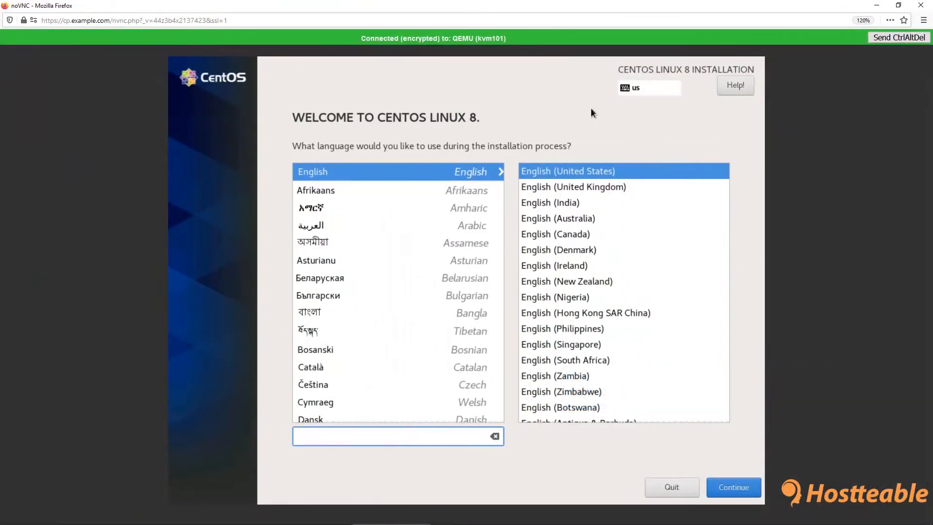
# Continue with English (United States) and select the 15 GiB vda disk as the installation destination
pyautogui.click(738, 485)
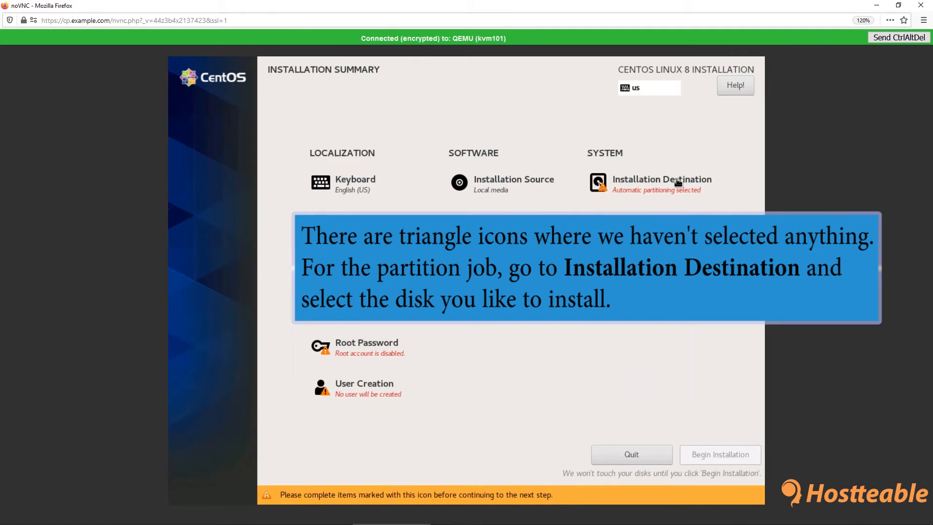
pyautogui.click(678, 183)
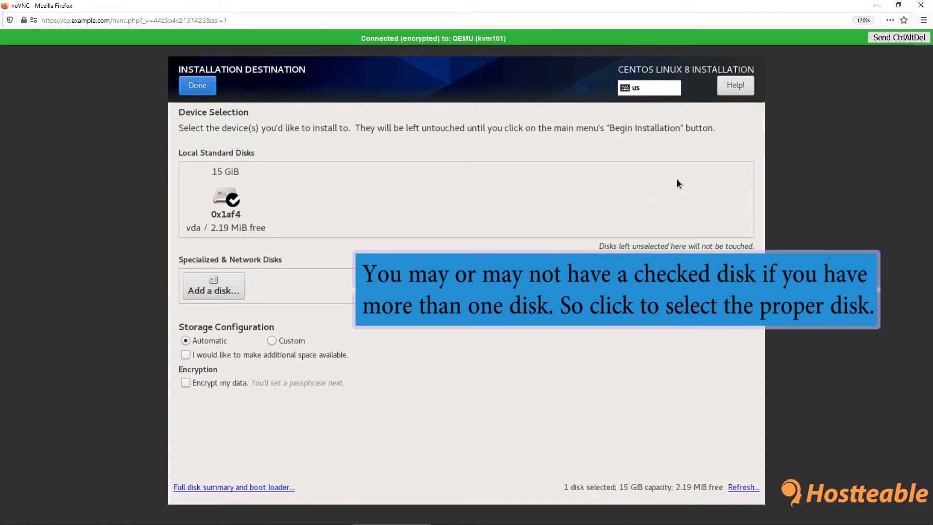
pyautogui.click(228, 198)
pyautogui.click(230, 197)
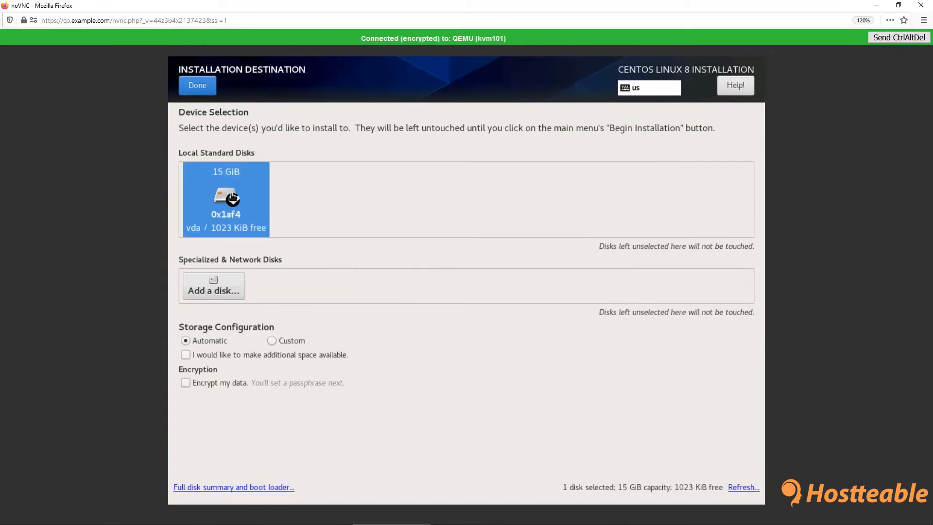
pyautogui.click(197, 85)
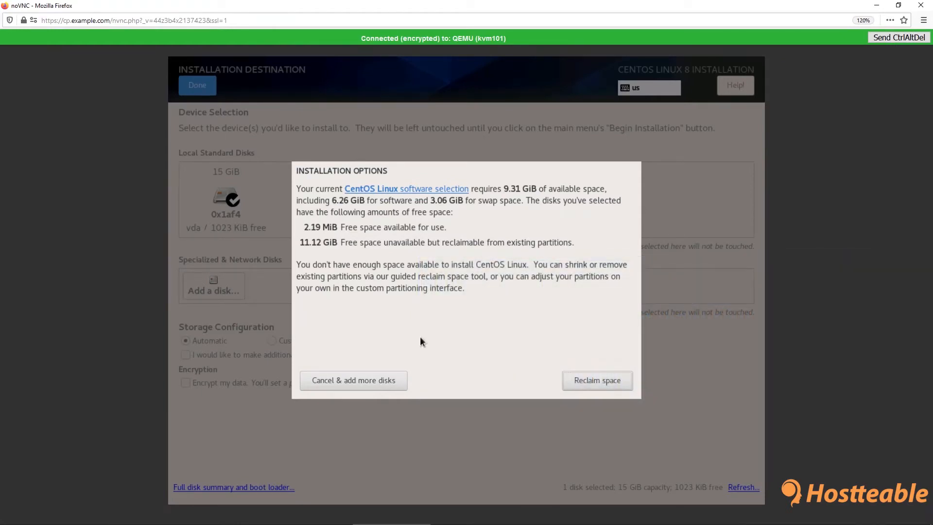
# Reclaim disk space by marking all existing partitions on the disk for deletion
pyautogui.click(576, 380)
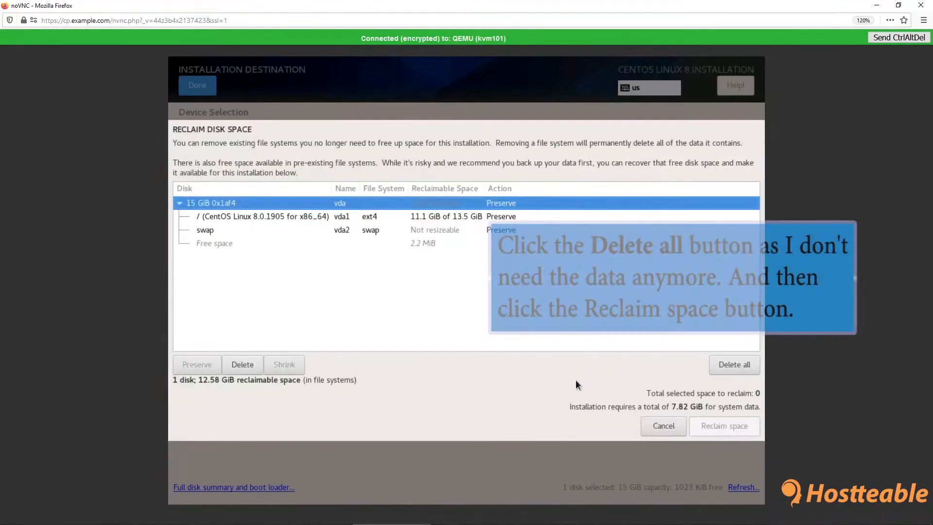
pyautogui.click(724, 370)
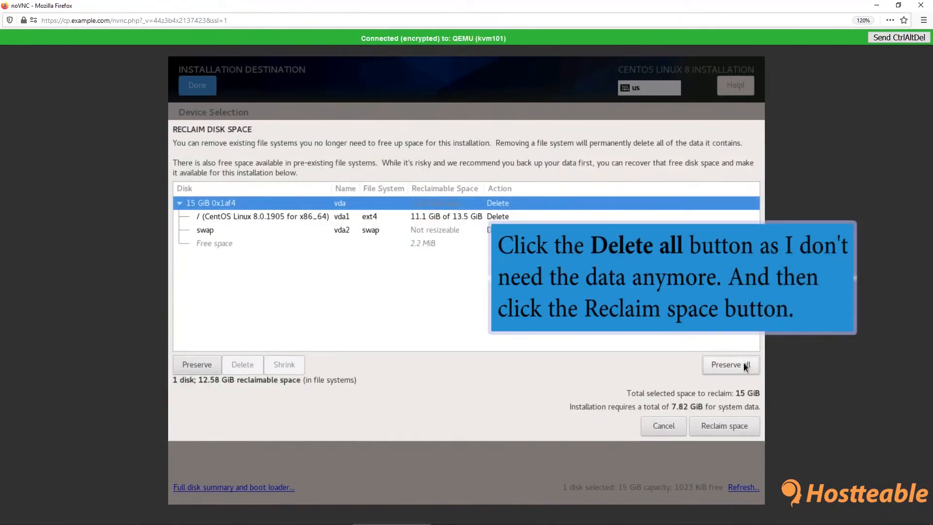
pyautogui.click(724, 426)
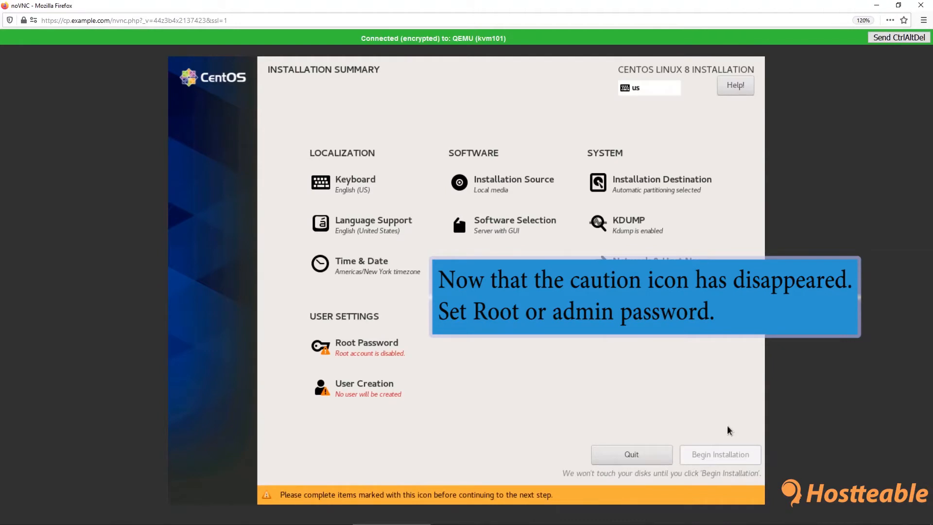
# Set and confirm the root password, accepting it despite the weak-password warning
pyautogui.click(394, 357)
pyautogui.write('•••••••')
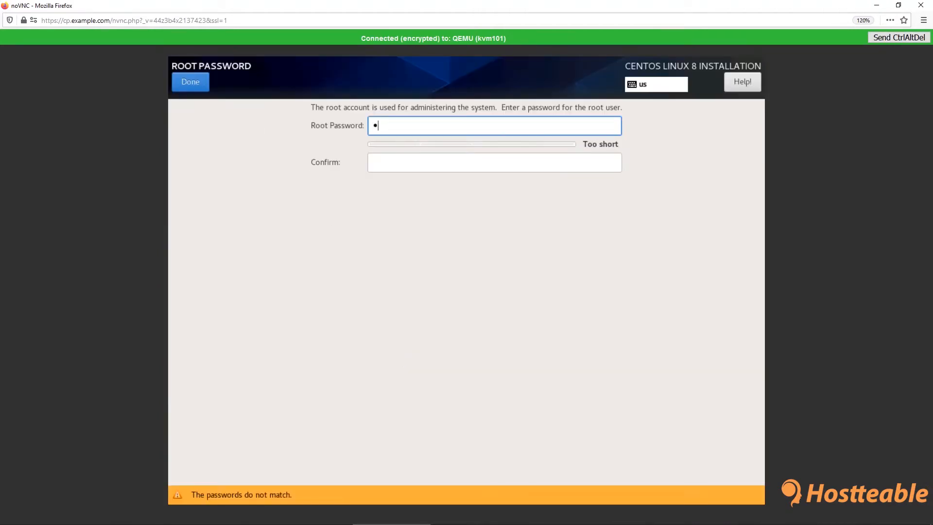
pyautogui.click(394, 161)
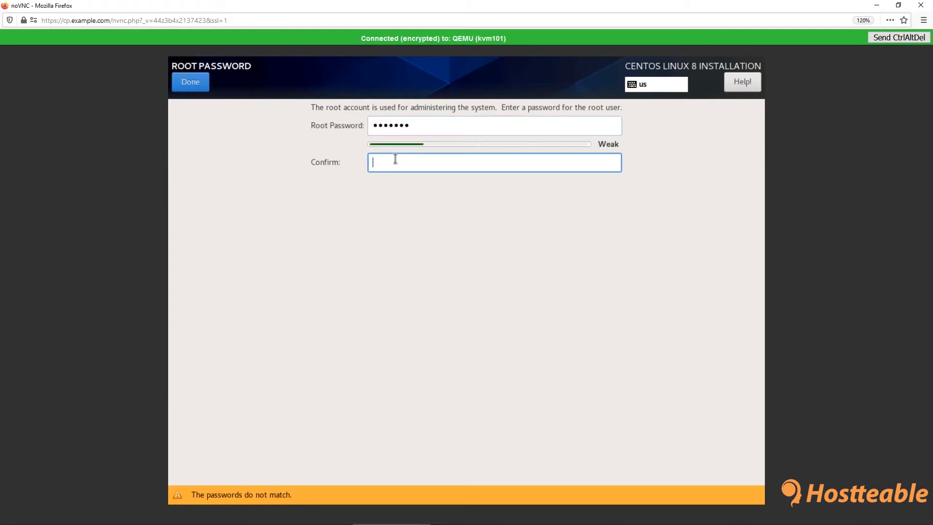
pyautogui.write('•••••••')
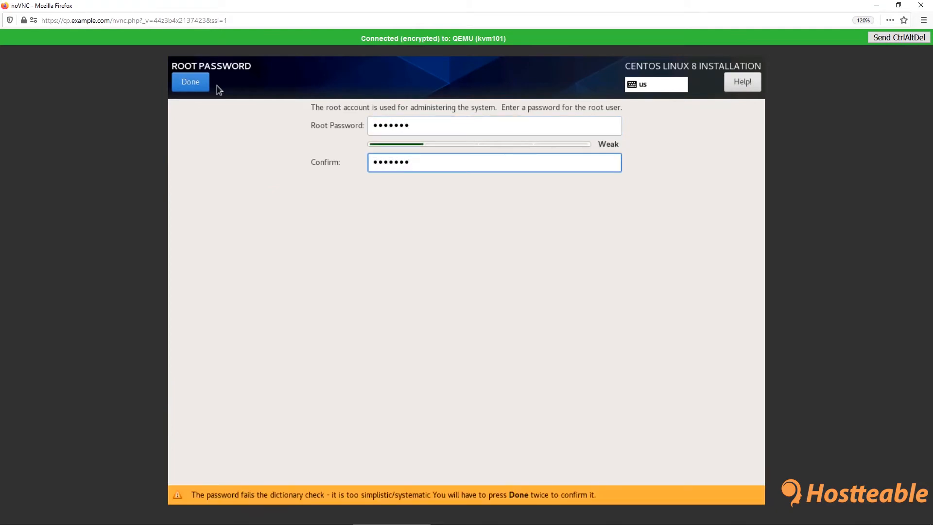
pyautogui.click(198, 82)
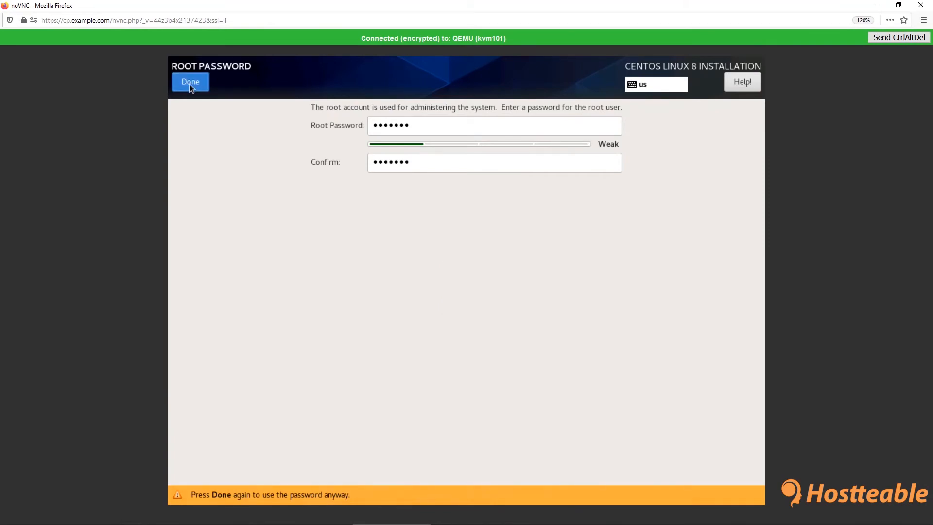
pyautogui.click(191, 83)
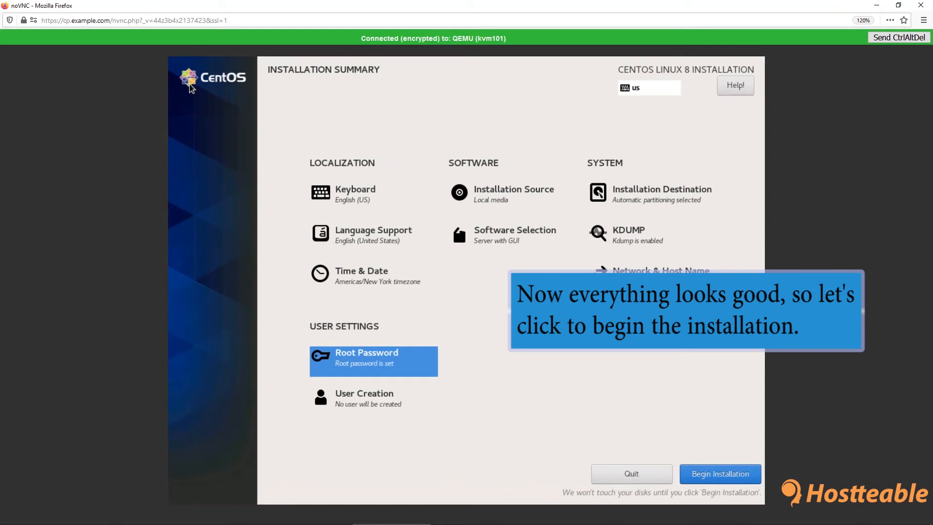
# Begin the installation and reboot the system once it completes
pyautogui.click(701, 472)
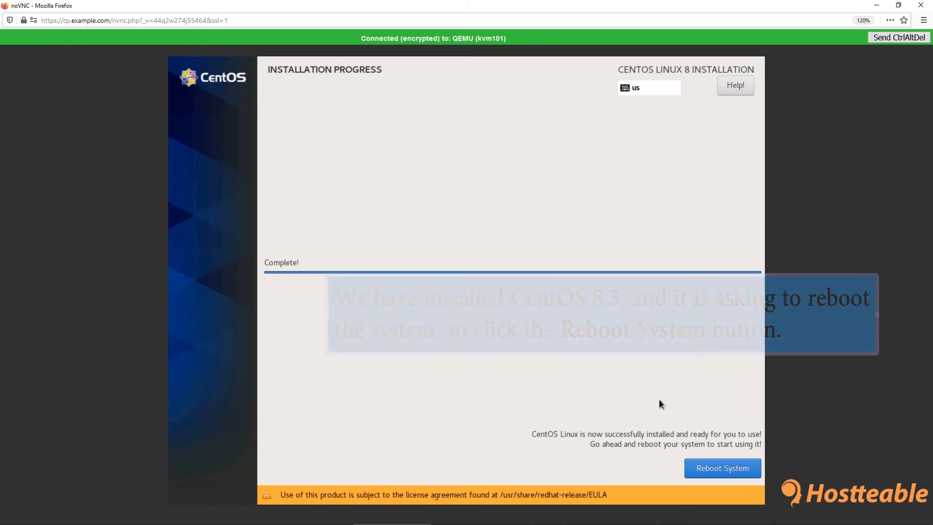
pyautogui.click(711, 466)
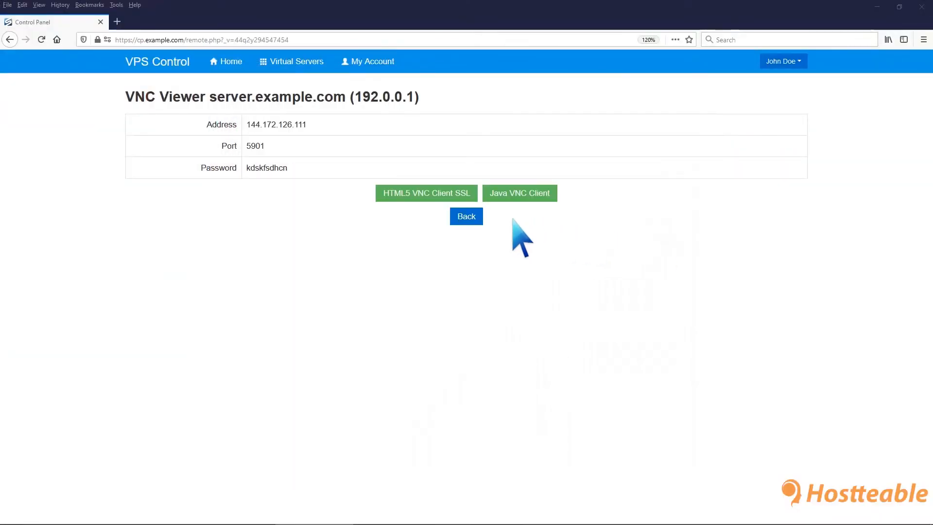
# Back in the control panel, set the boot order to (1) Hard Disk (2) CDROM
pyautogui.click(474, 216)
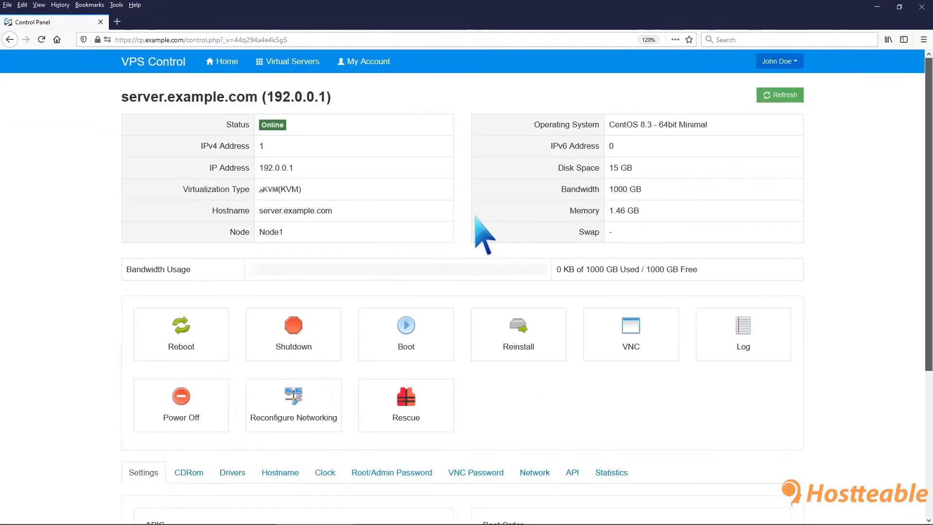
pyautogui.scroll(-5, 483, 229)
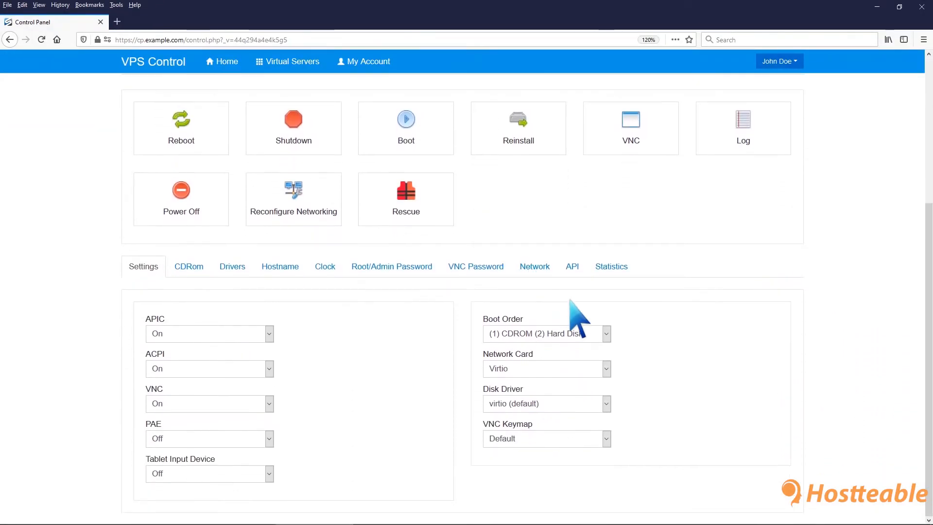
pyautogui.click(606, 334)
pyautogui.click(592, 348)
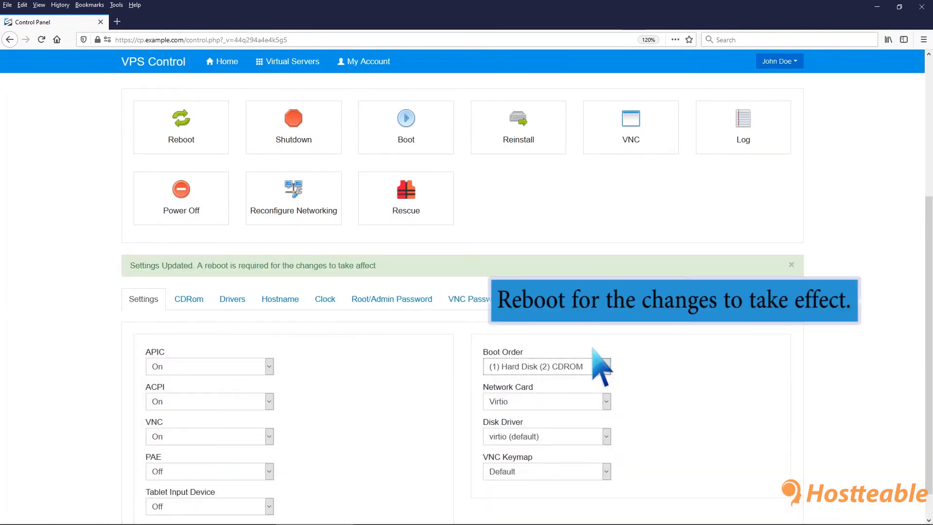
# Reboot the virtual server and confirm the reboot
pyautogui.click(189, 129)
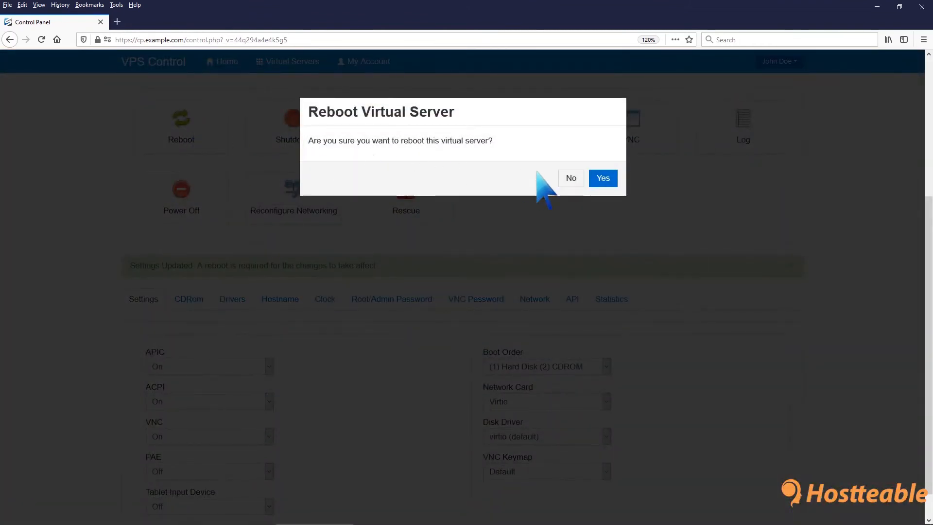
pyautogui.click(602, 179)
pyautogui.click(605, 173)
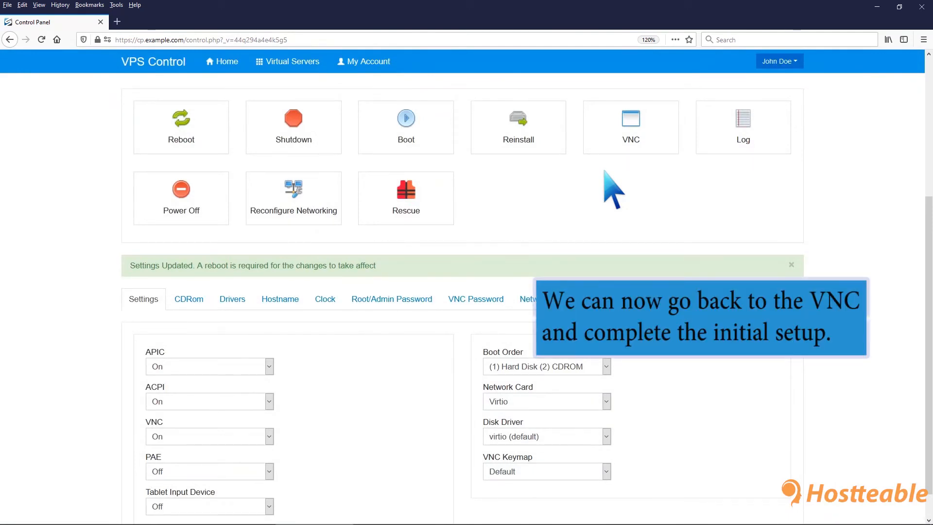
# Open the VNC console and accept the CentOS 8 Linux license agreement in the initial setup
pyautogui.click(631, 128)
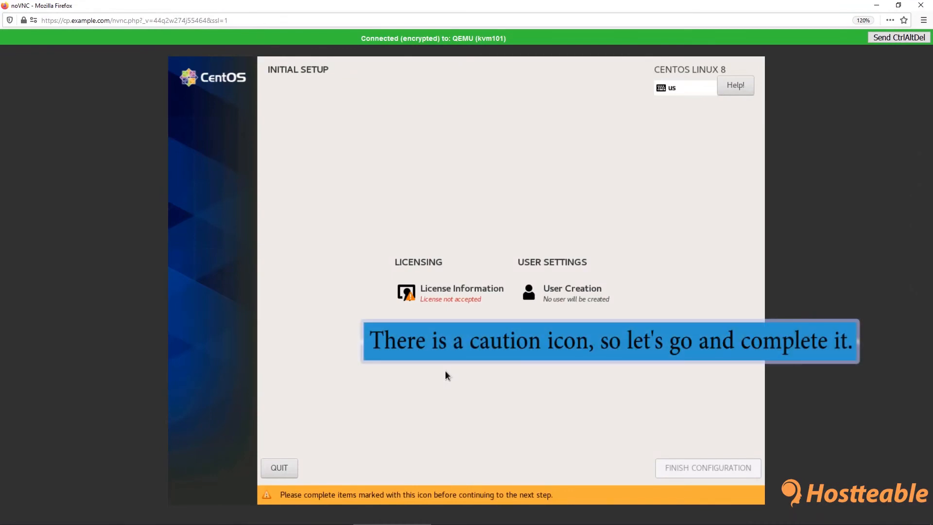
pyautogui.click(457, 297)
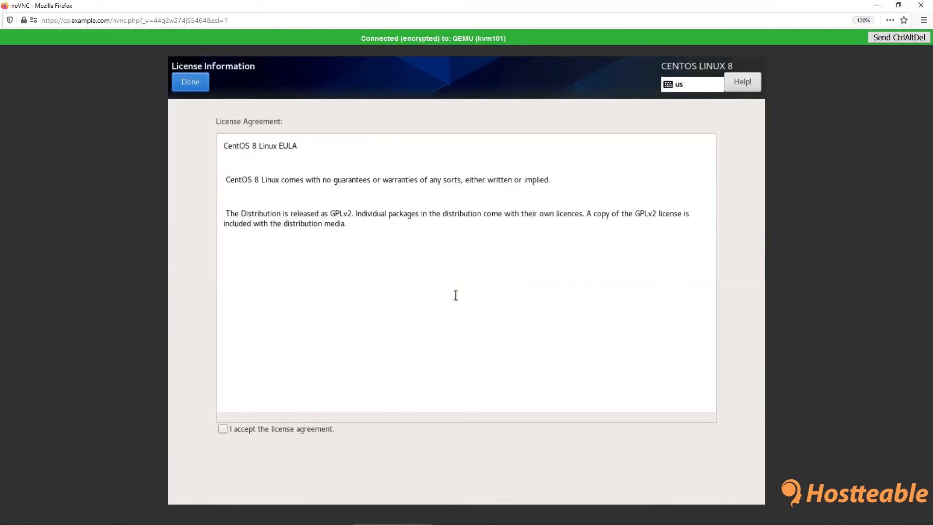
pyautogui.click(223, 428)
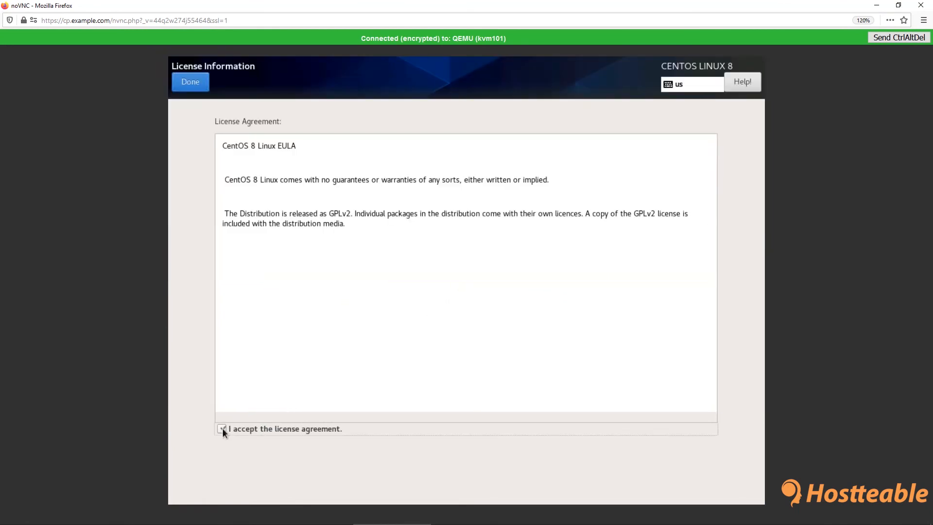
pyautogui.click(195, 83)
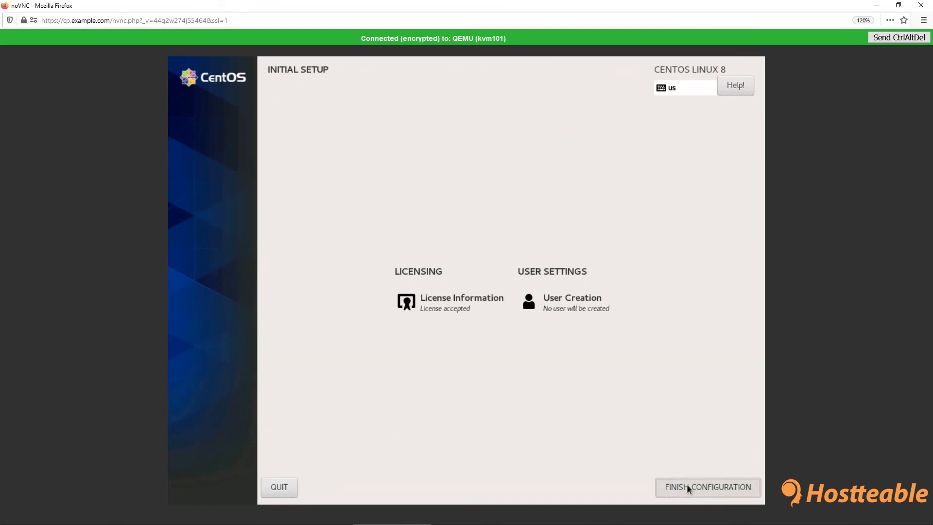
# Finish the initial configuration, advance past the welcome page and switch Location Services off
pyautogui.click(687, 486)
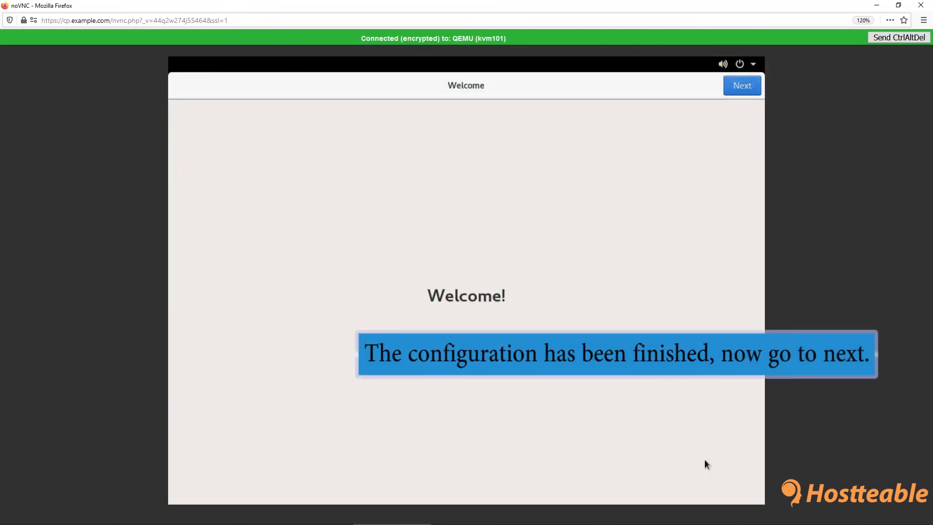
pyautogui.click(739, 90)
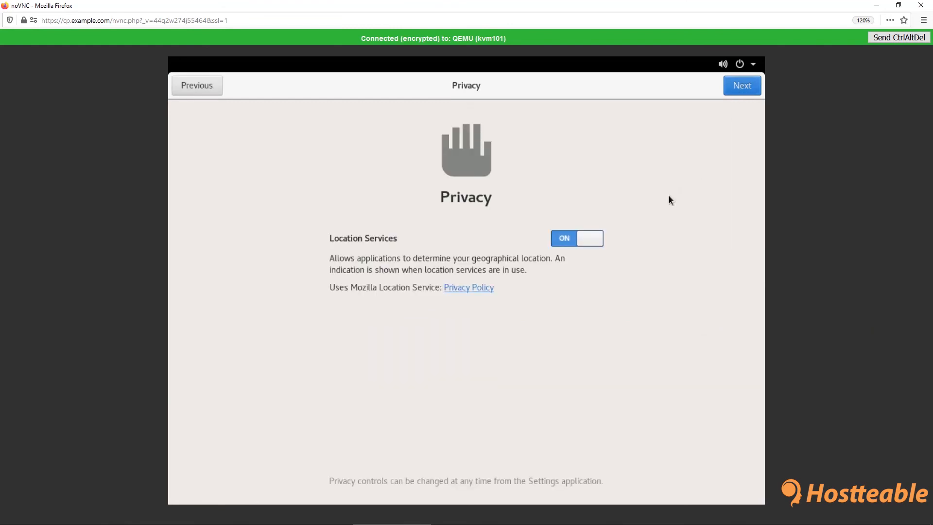
pyautogui.click(590, 241)
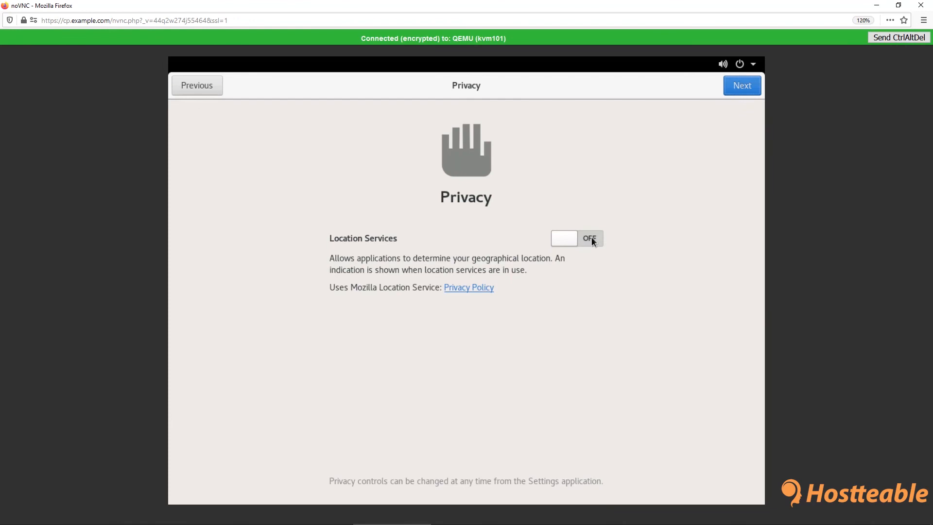
# Advance past the Privacy page and skip connecting any online accounts
pyautogui.click(745, 88)
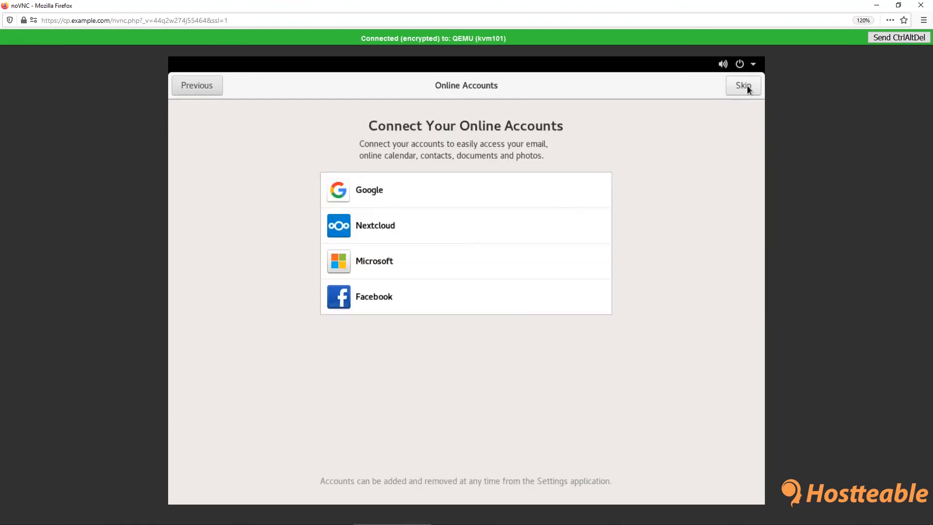
pyautogui.click(747, 86)
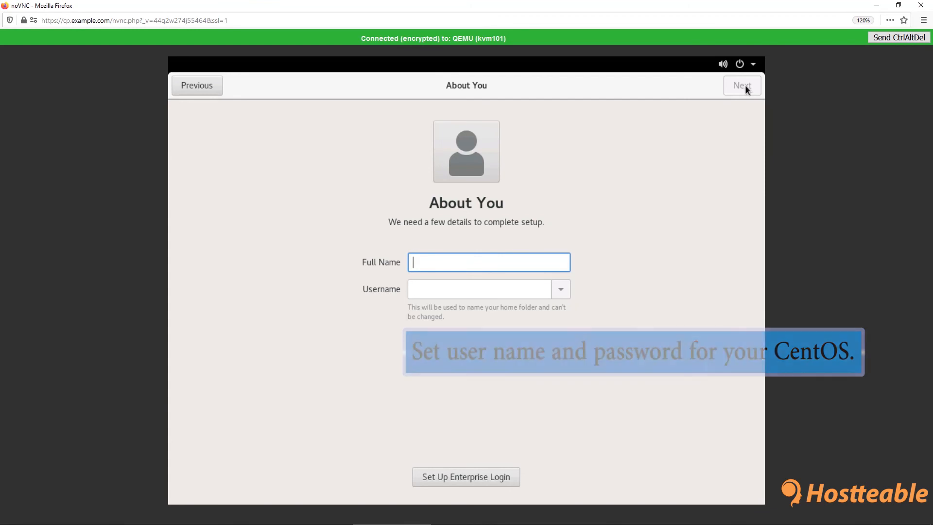
# Enter the user's full name on the About You page, keeping the suggested username, and continue
pyautogui.write('John Doe')
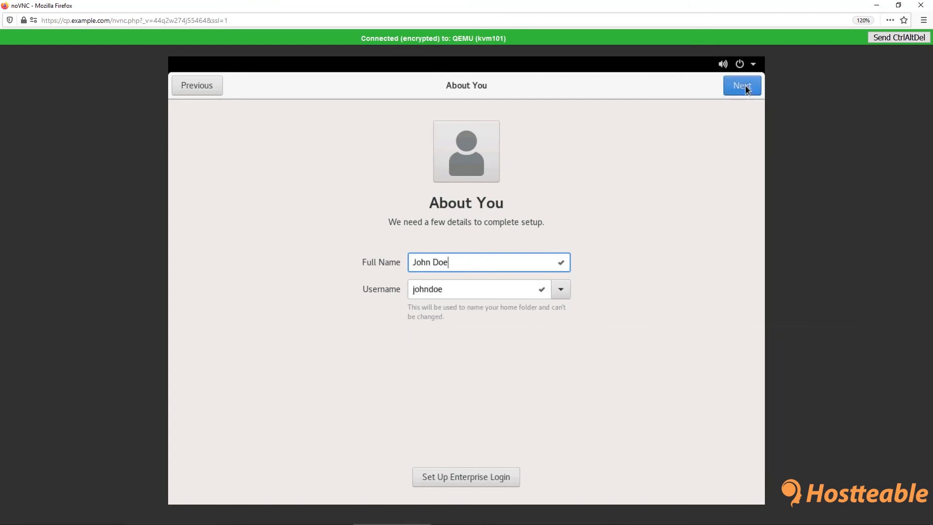
pyautogui.click(747, 90)
# Set the account password, enter it again in the confirmation field, and continue
pyautogui.write('••••')
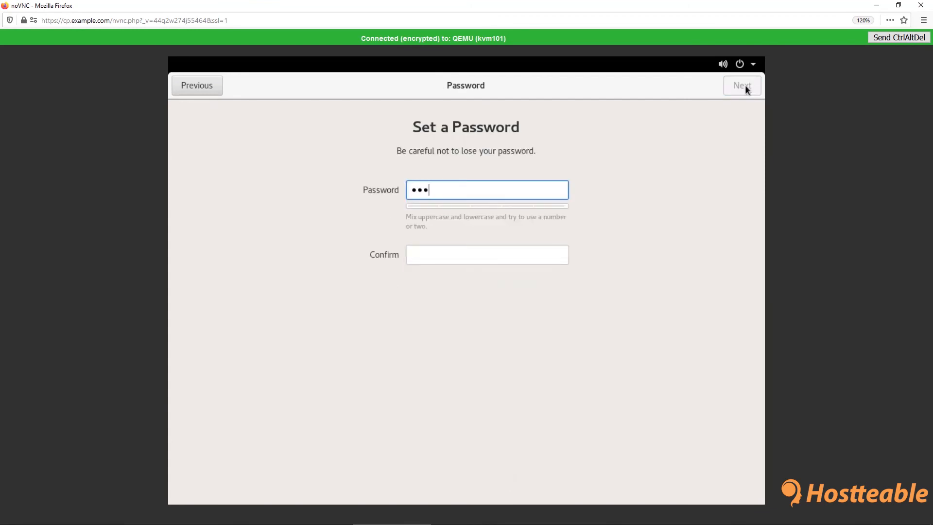
pyautogui.write('•••')
pyautogui.click(473, 248)
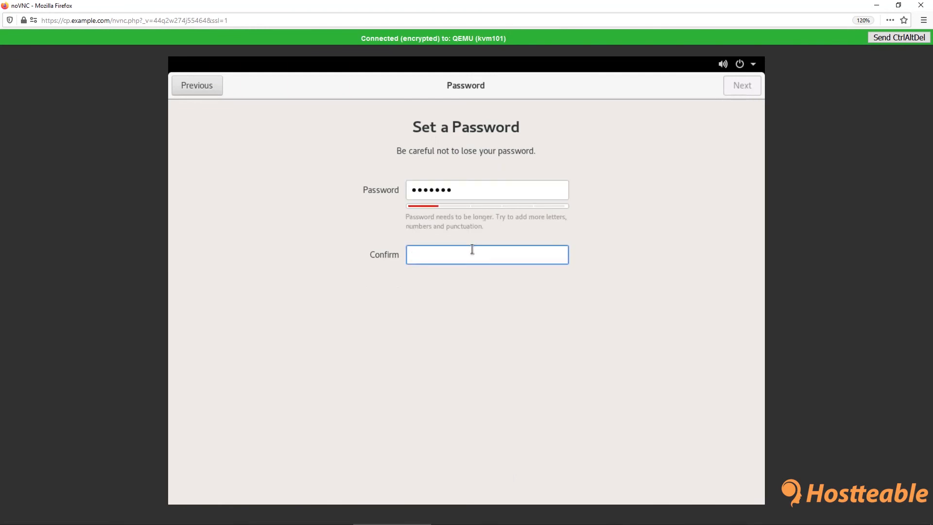
pyautogui.write('•••••••')
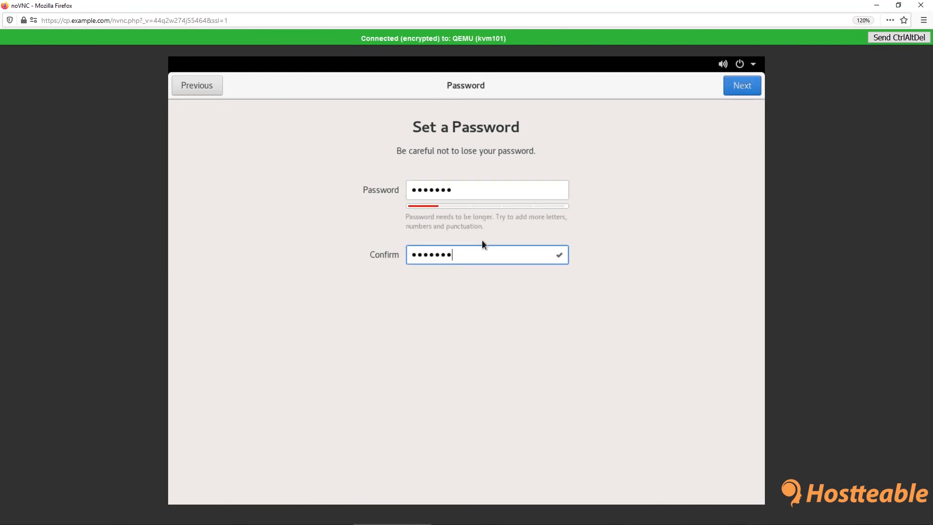
pyautogui.click(747, 85)
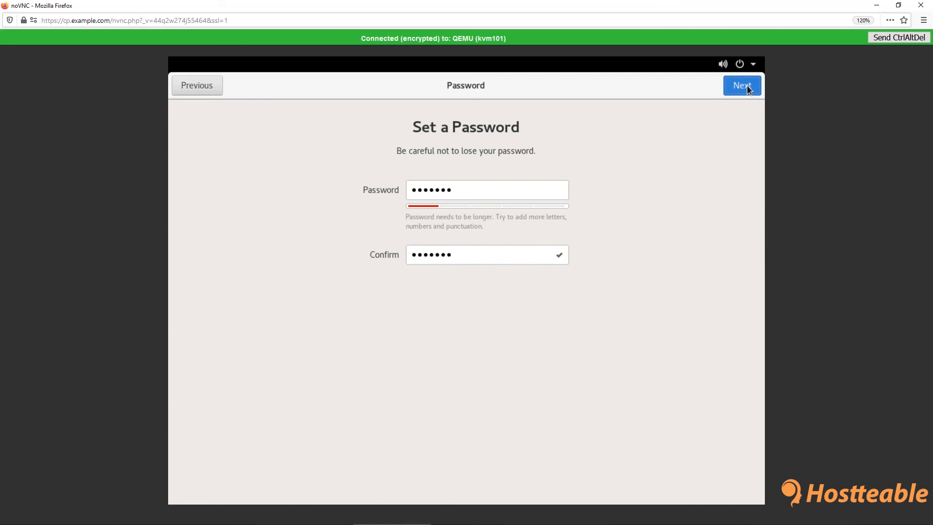